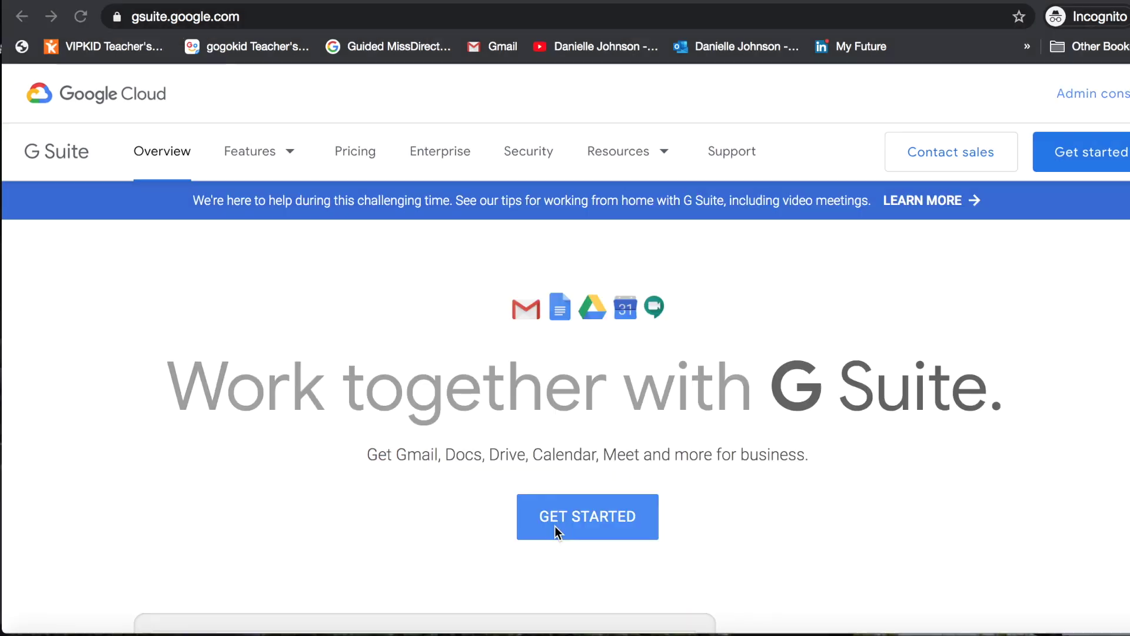
Go from the G Suite site into the Admin console and open the Users list.
left_click(250, 19)
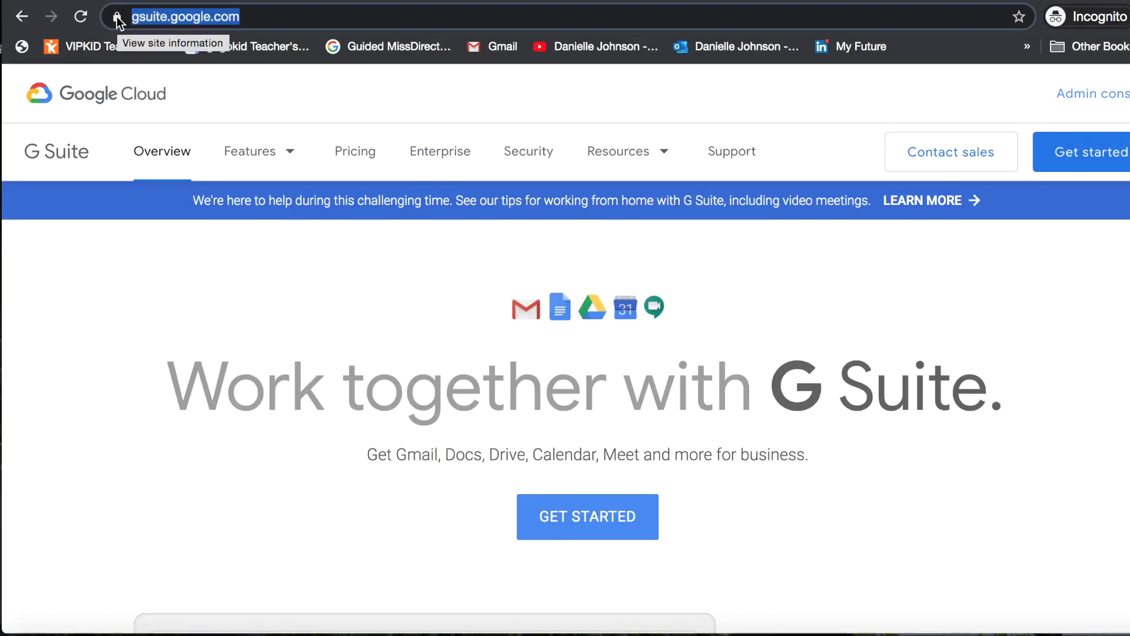
left_click(981, 316)
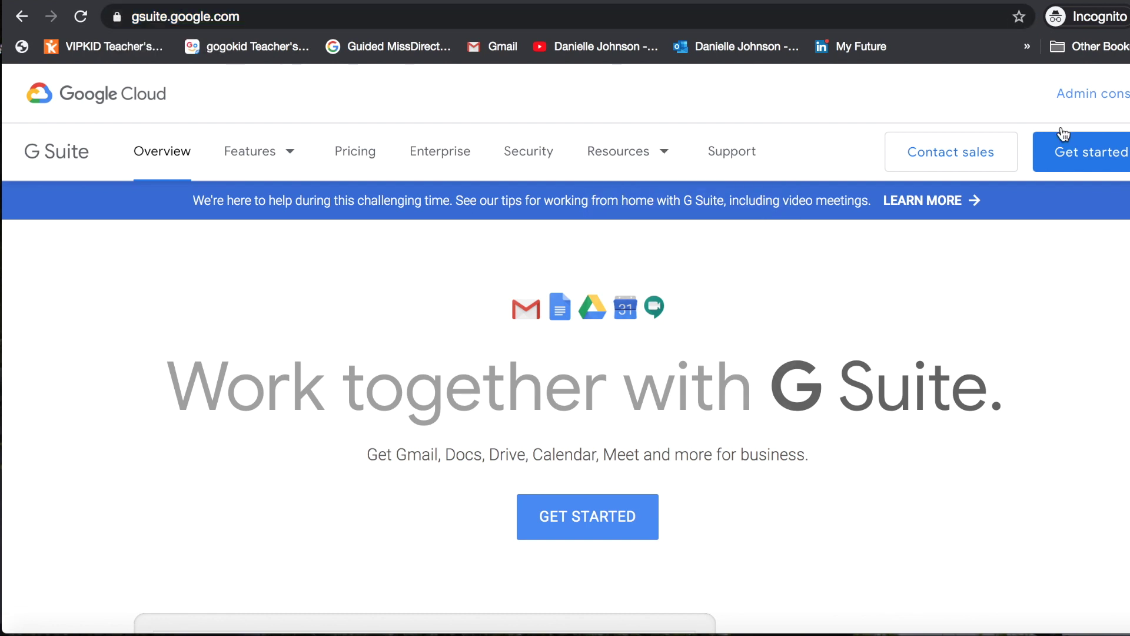
left_click(1115, 94)
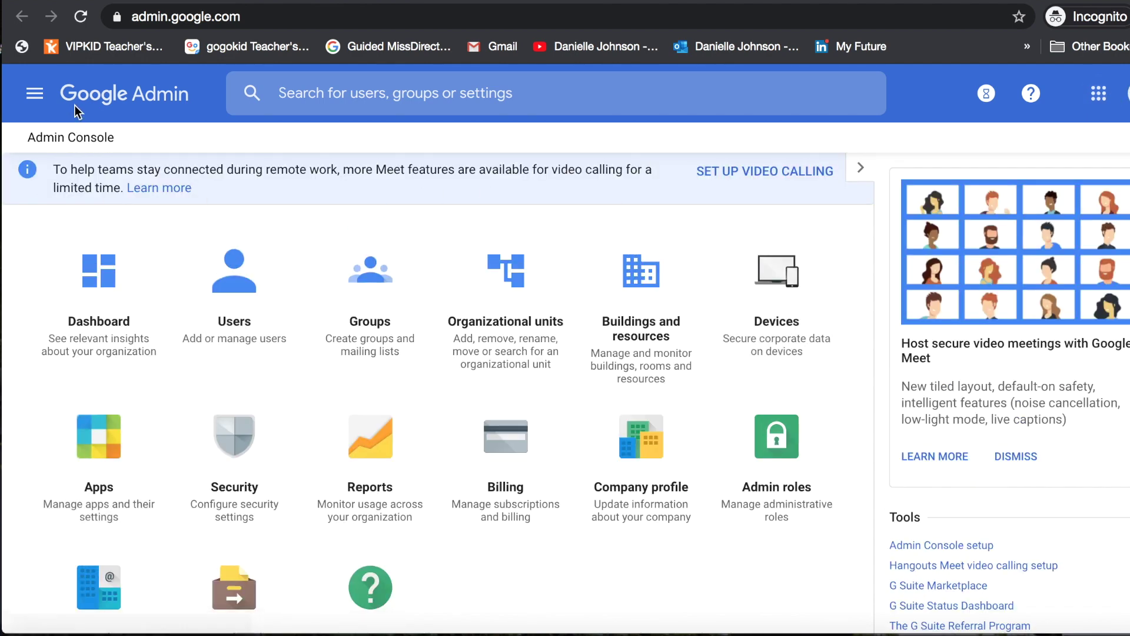
left_click(248, 284)
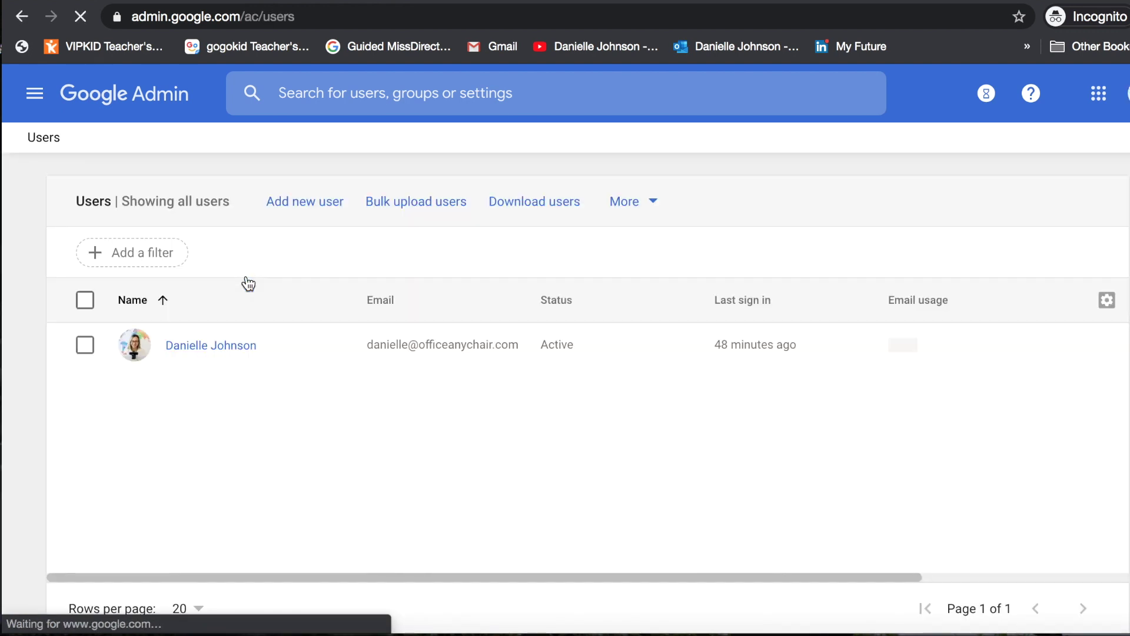
Open the only user's full information page and bring its six officeanychair.com email aliases into view.
left_click(200, 348)
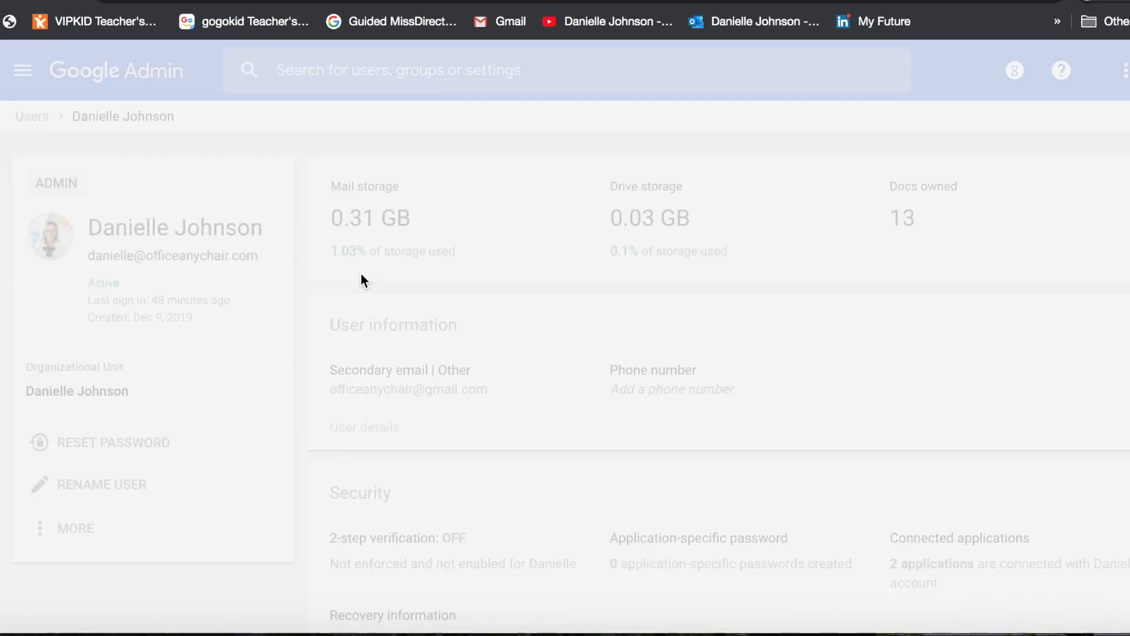
scroll(419, 355, "down", 1)
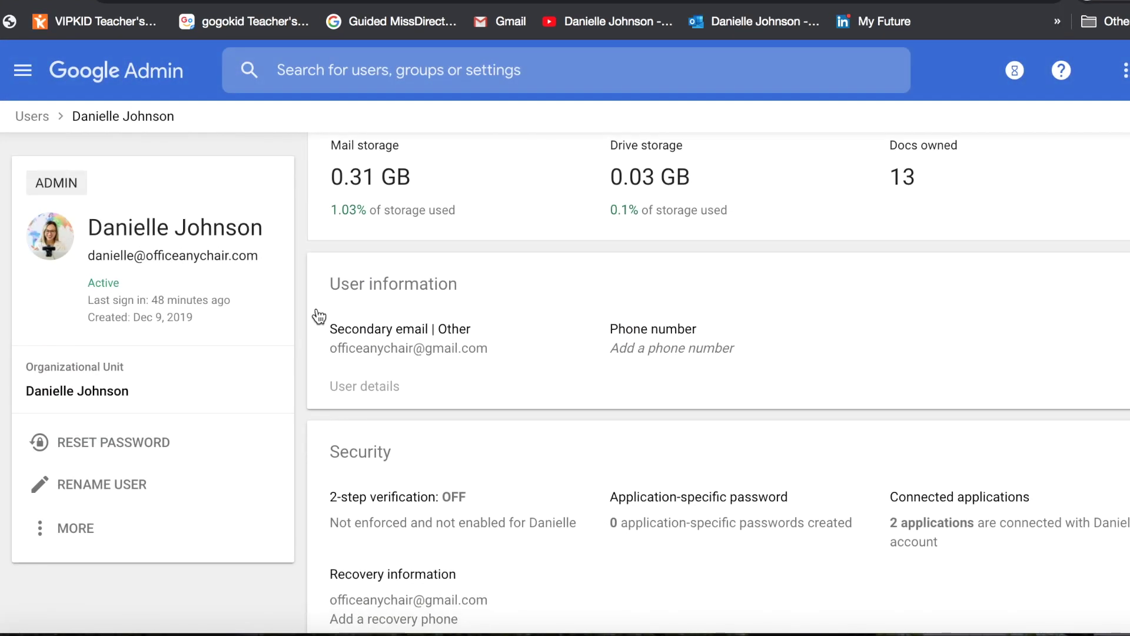
left_click(397, 286)
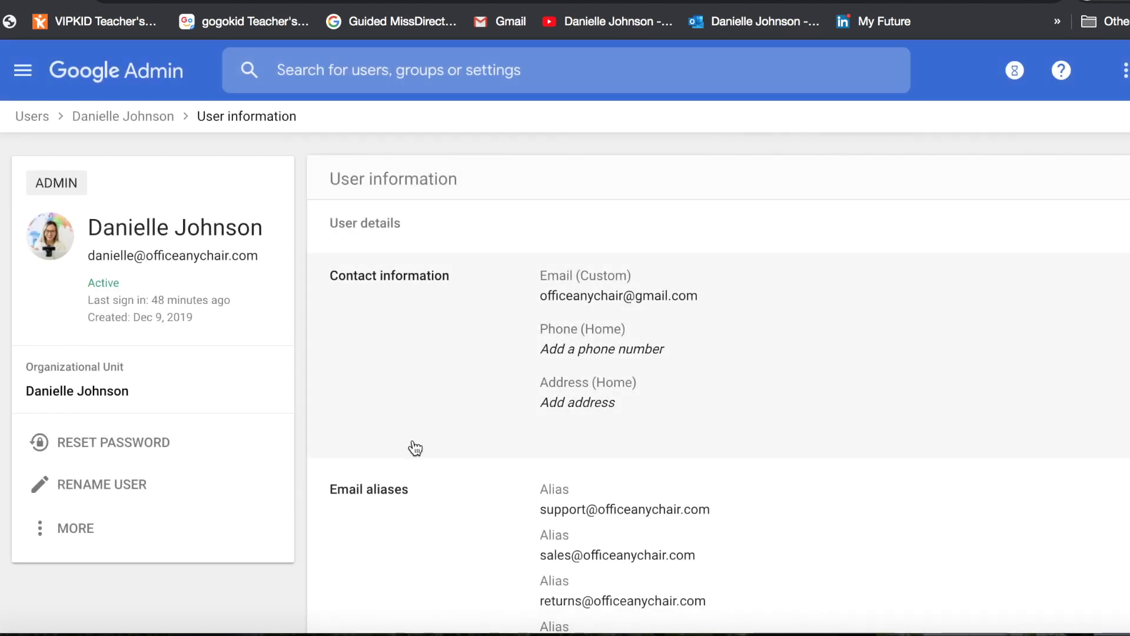
scroll(412, 449, "down", 4)
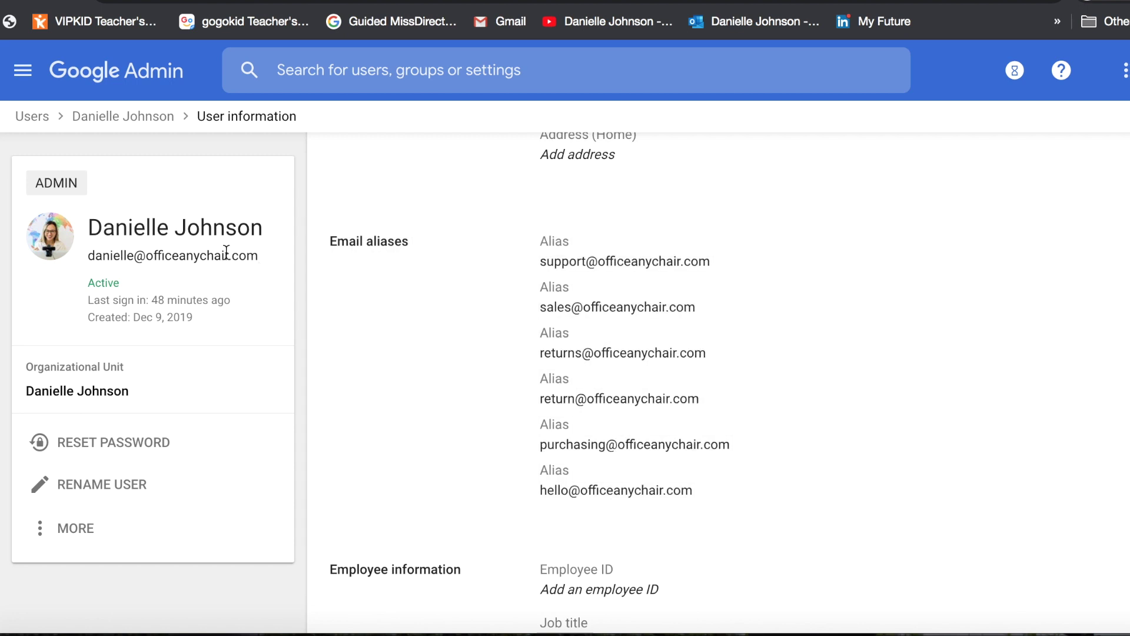
left_click_drag(87, 255, 274, 254)
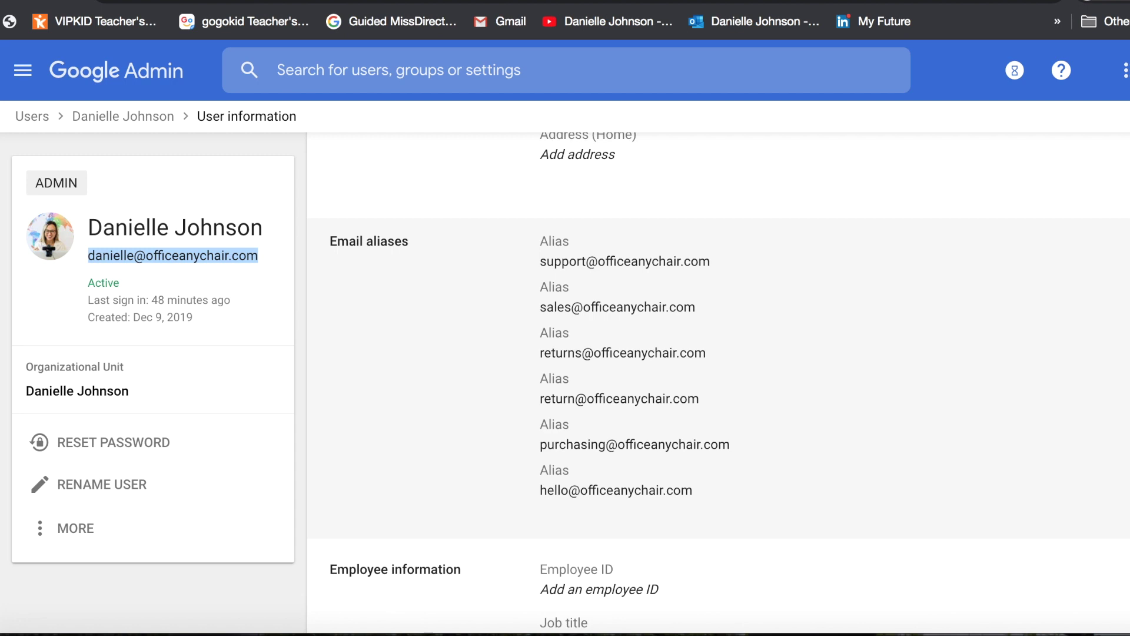
Put the user's Email aliases section into edit mode with a blank alias field ready.
left_click(636, 318)
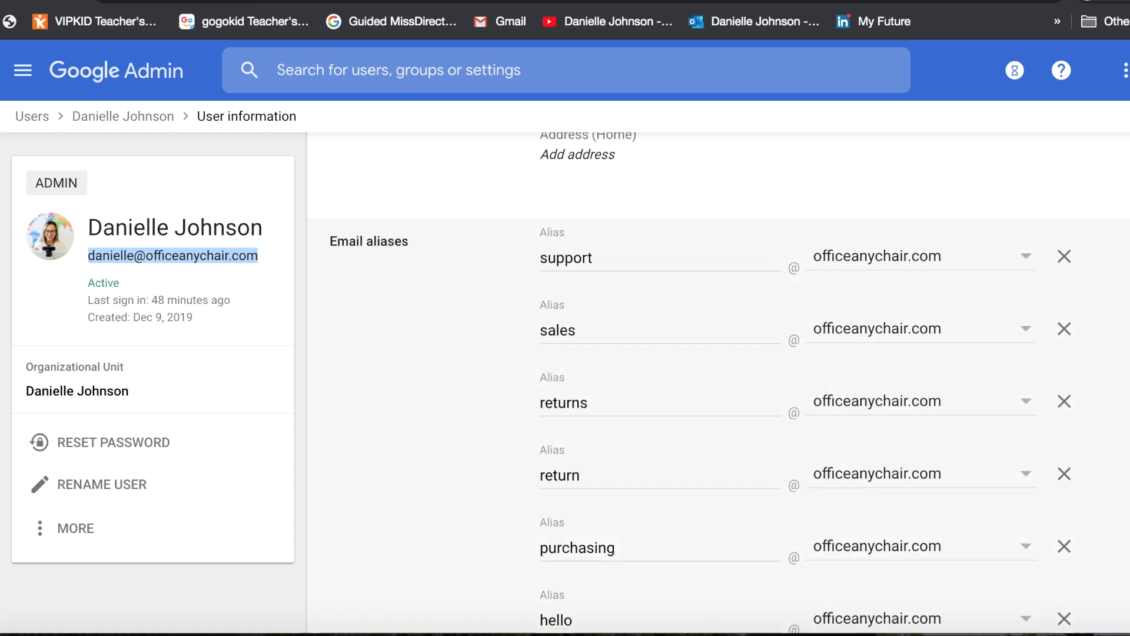
scroll(636, 318, "down", 5)
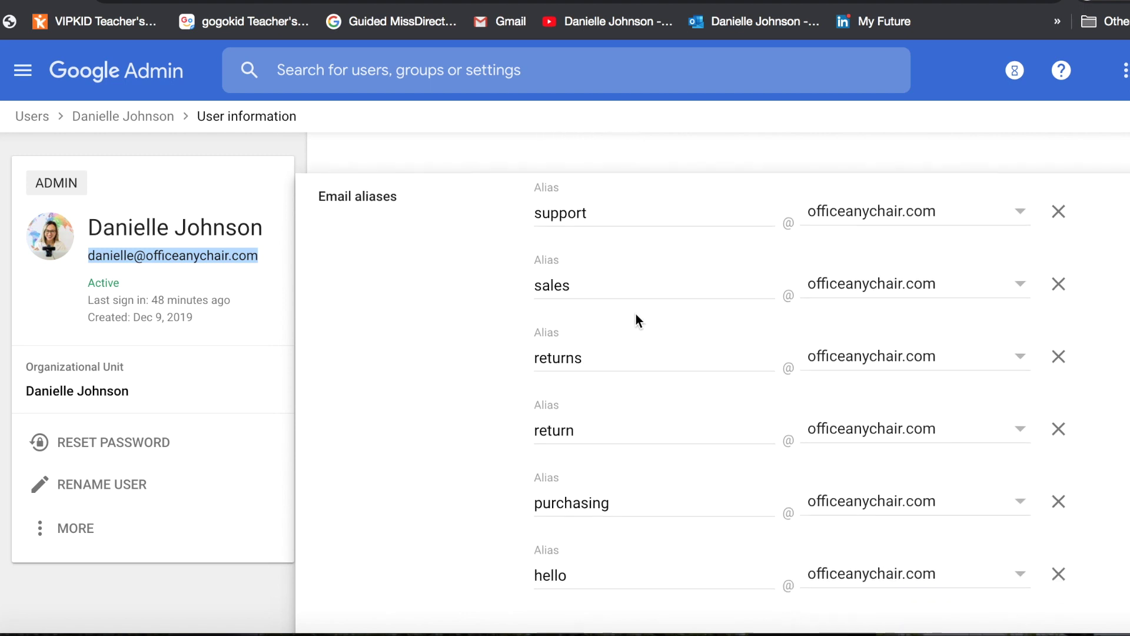
left_click(569, 411)
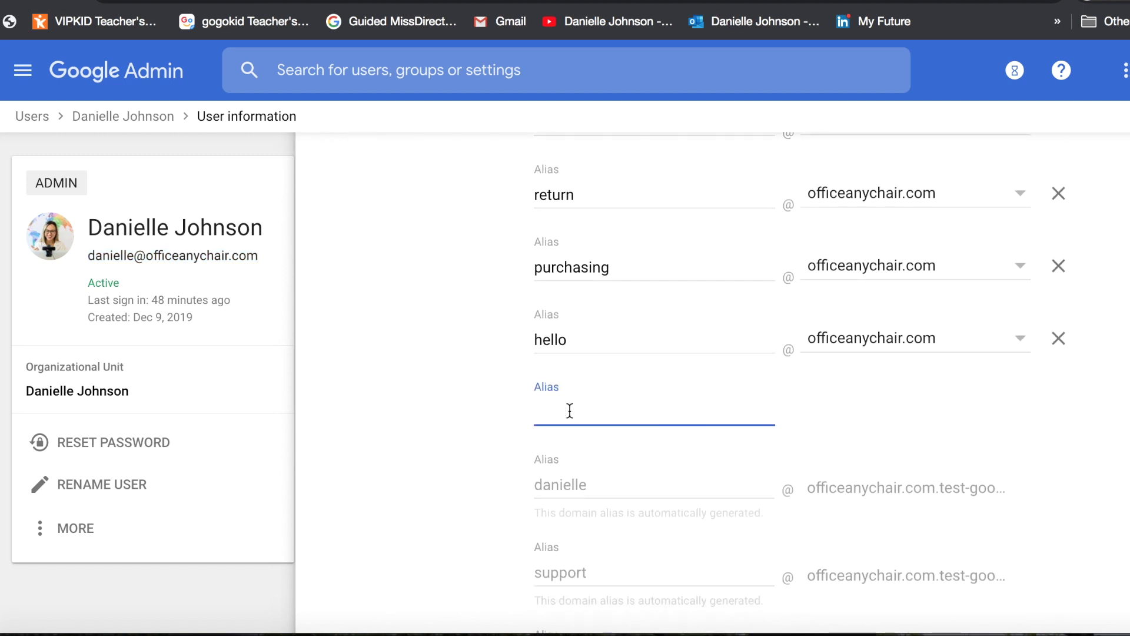
scroll(569, 410, "up", 5)
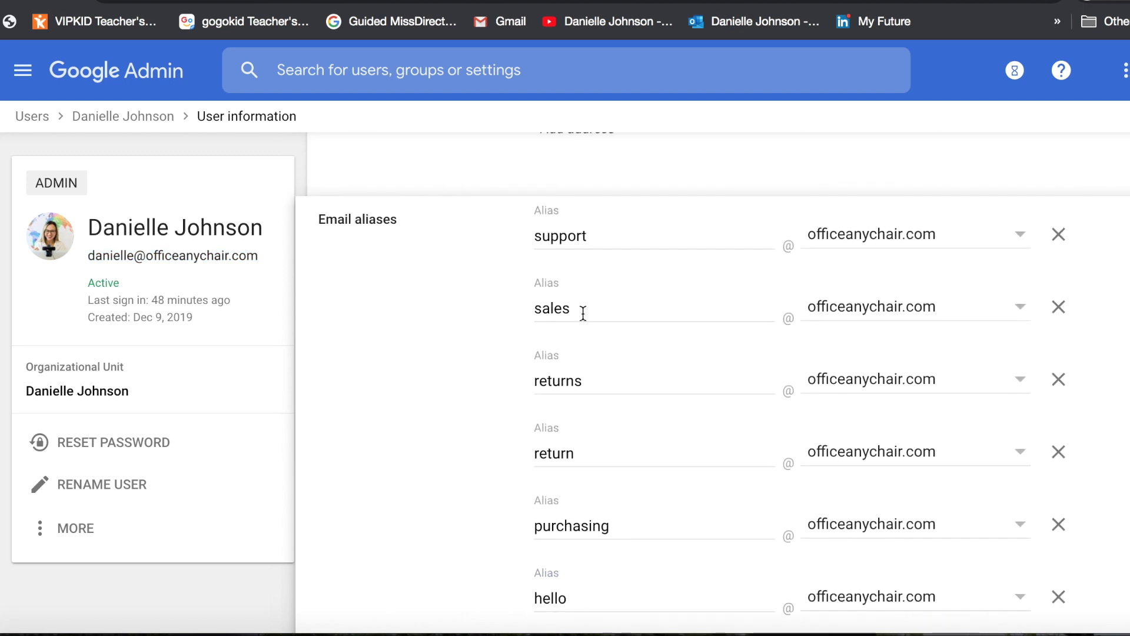
scroll(592, 408, "down", 5)
scroll(592, 408, "down", 10)
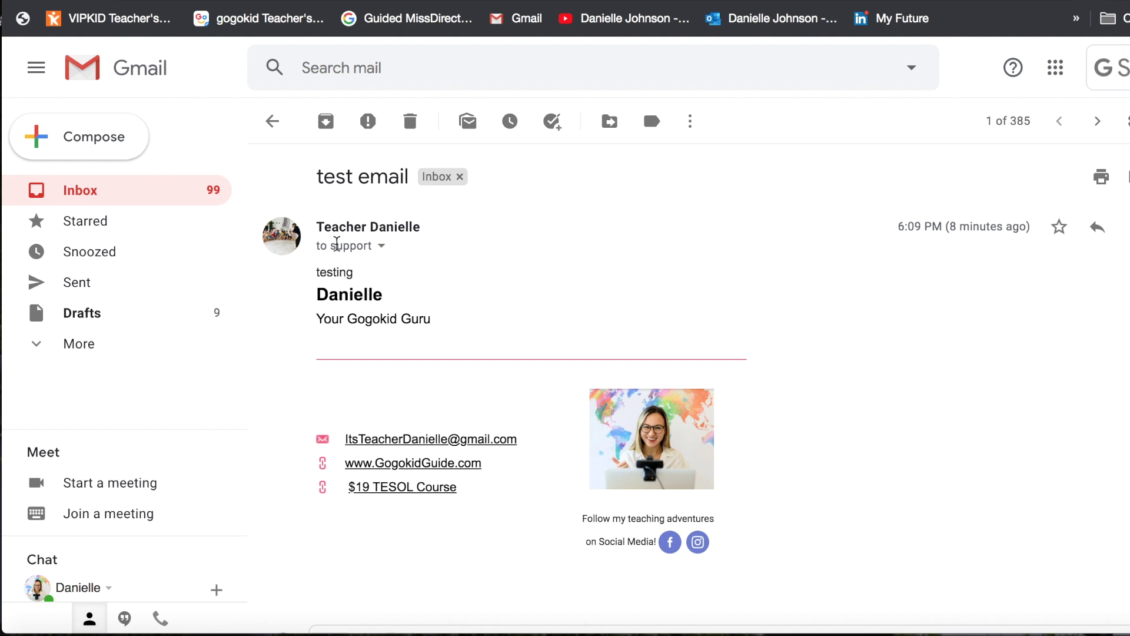
Confirm the test email was addressed to the support alias, then start a reply to it.
left_click(382, 246)
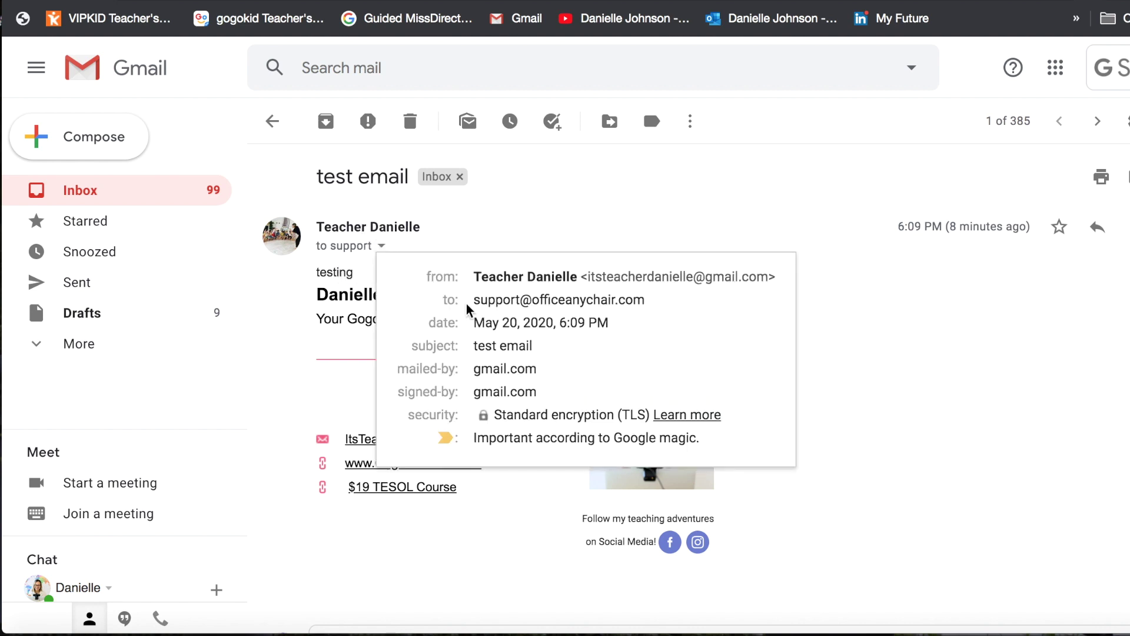
left_click_drag(470, 300, 645, 301)
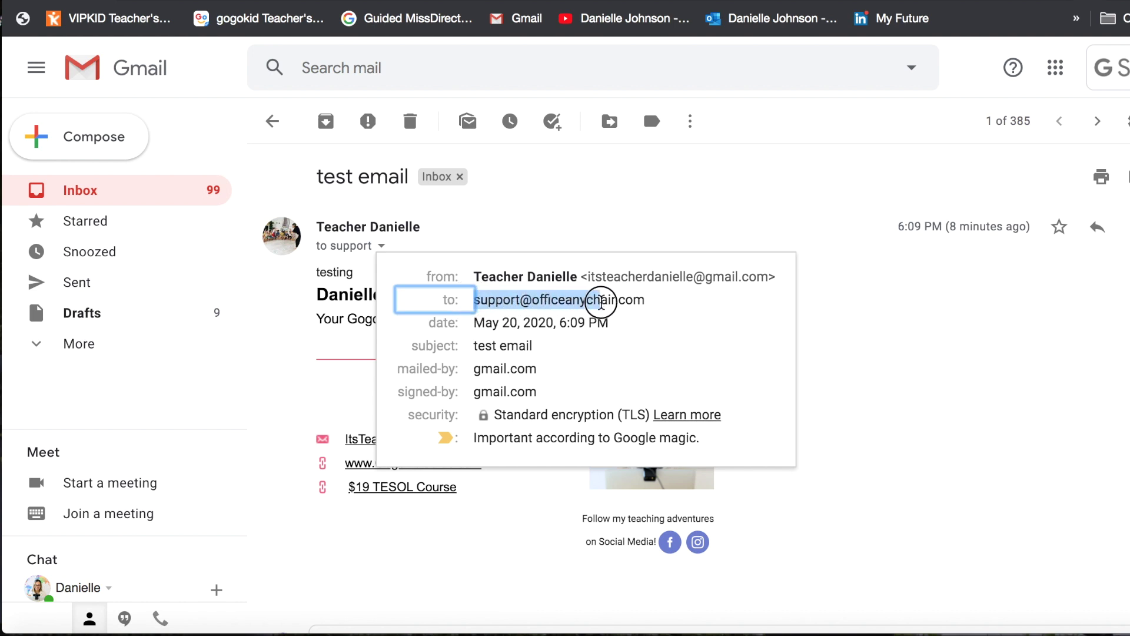
left_click(646, 221)
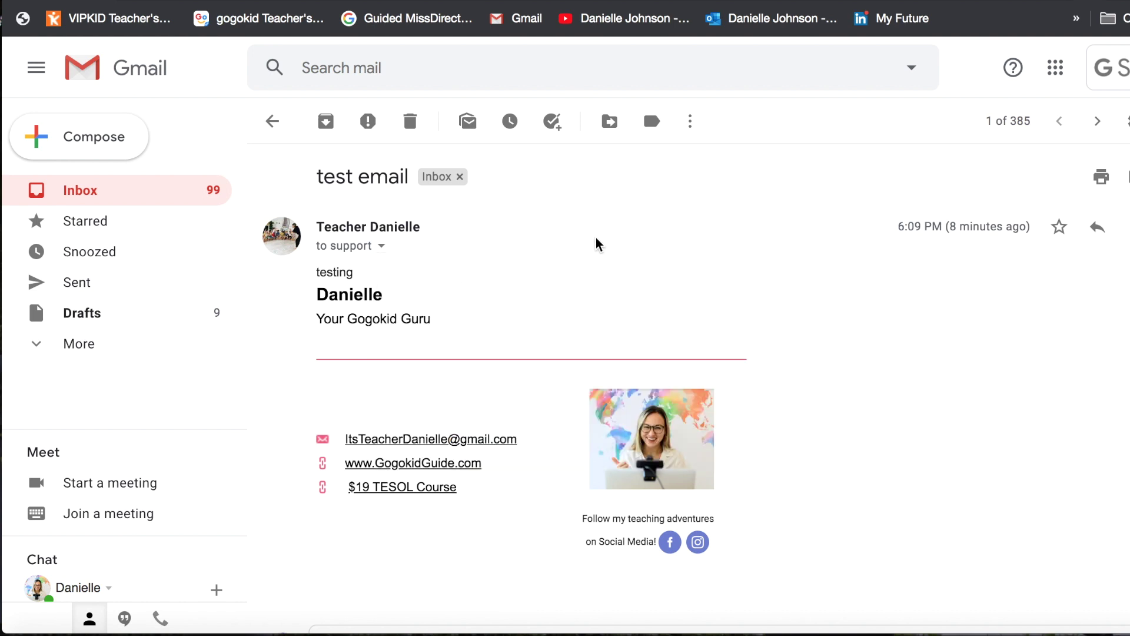
left_click(382, 246)
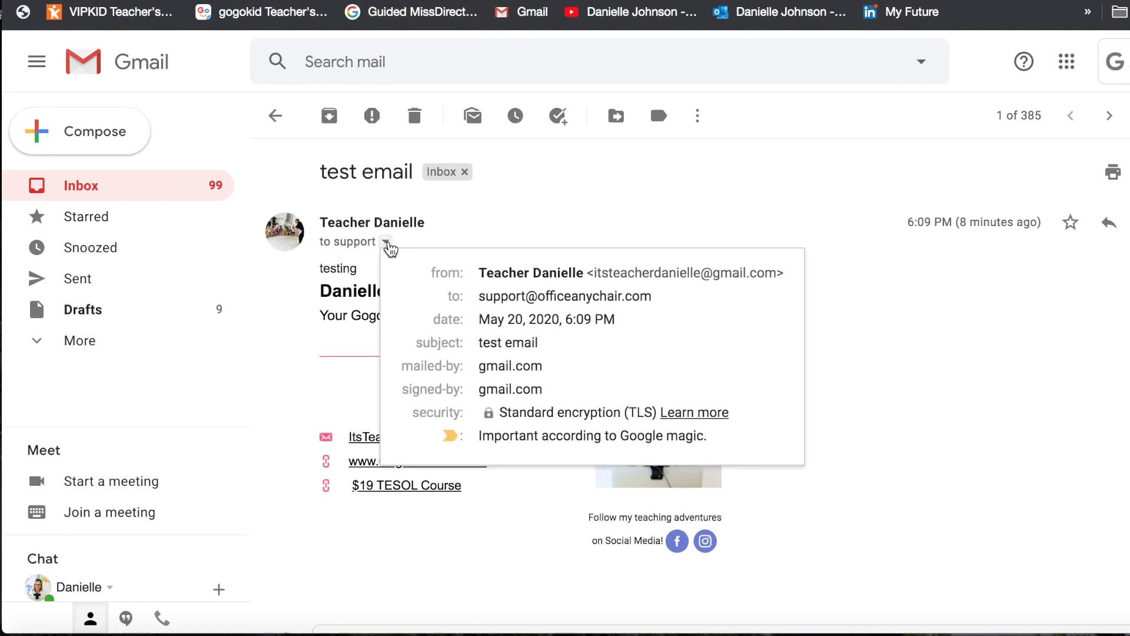
left_click_drag(480, 296, 779, 323)
left_click(860, 328)
key("r")
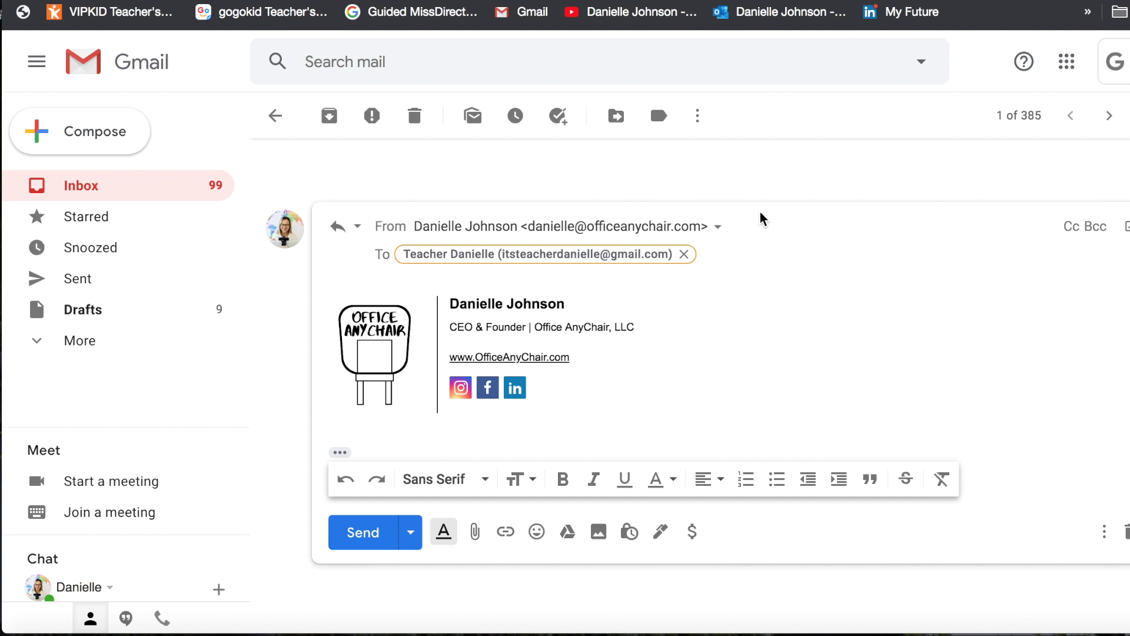
left_click(718, 227)
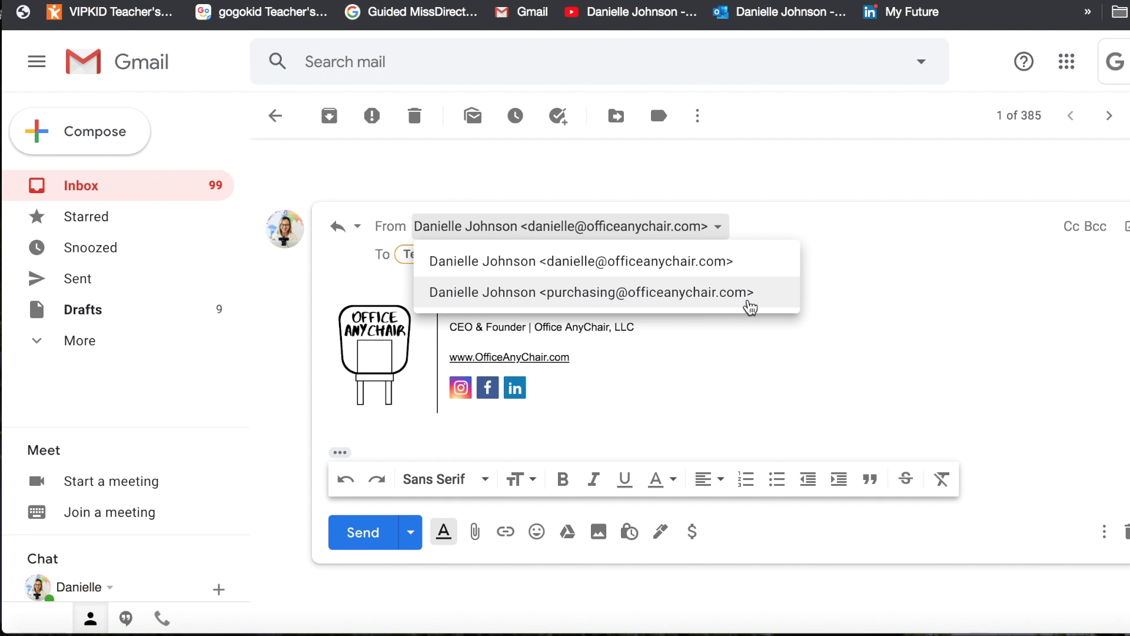
scroll(785, 286, "up", 7)
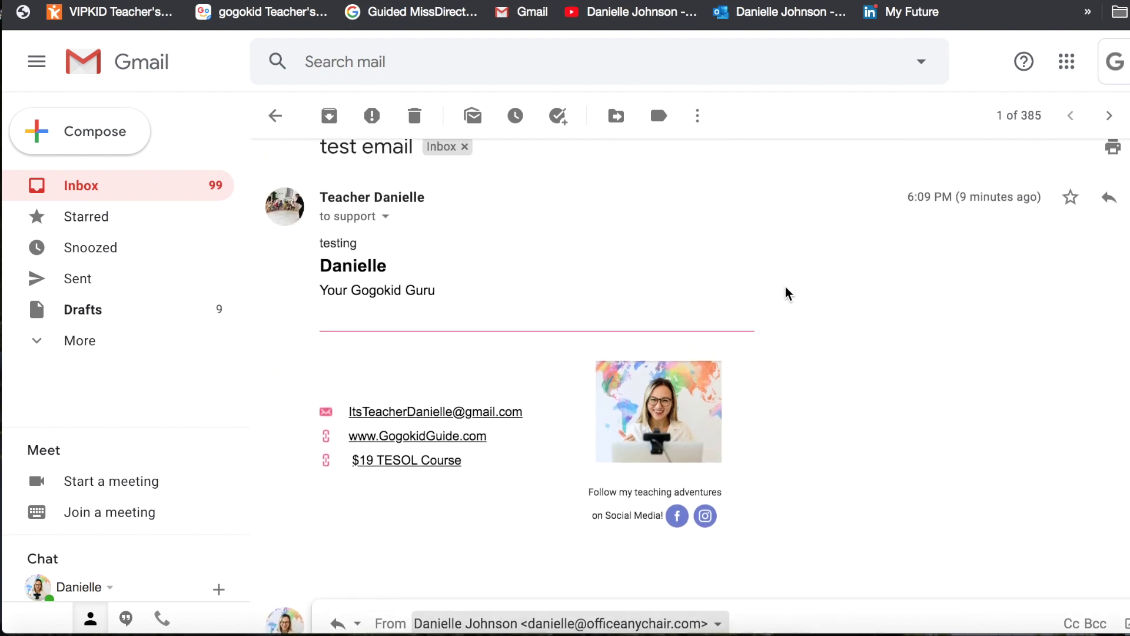
scroll(785, 287, "up", 1)
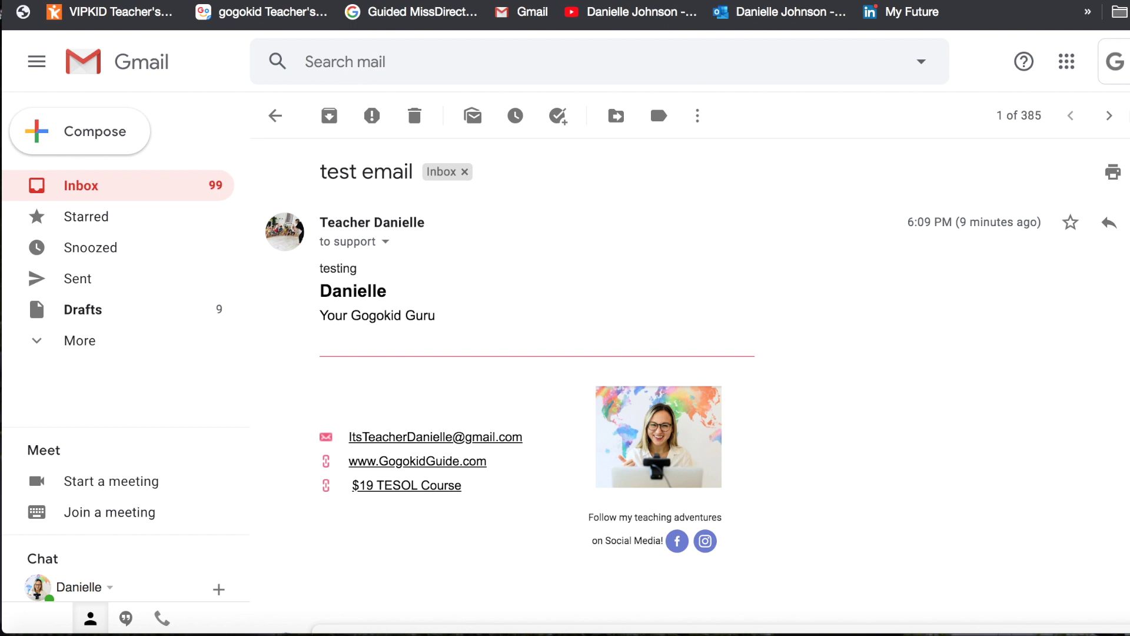
left_click(1129, 115)
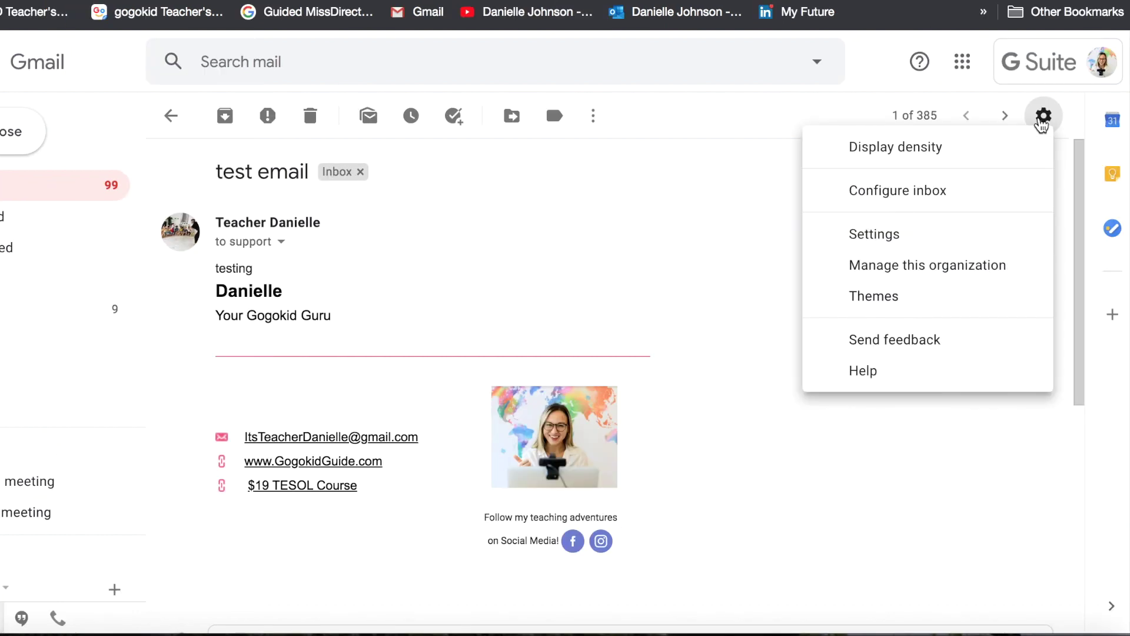
In Gmail Settings' Accounts tab, begin adding another 'Send mail as' address.
left_click(966, 242)
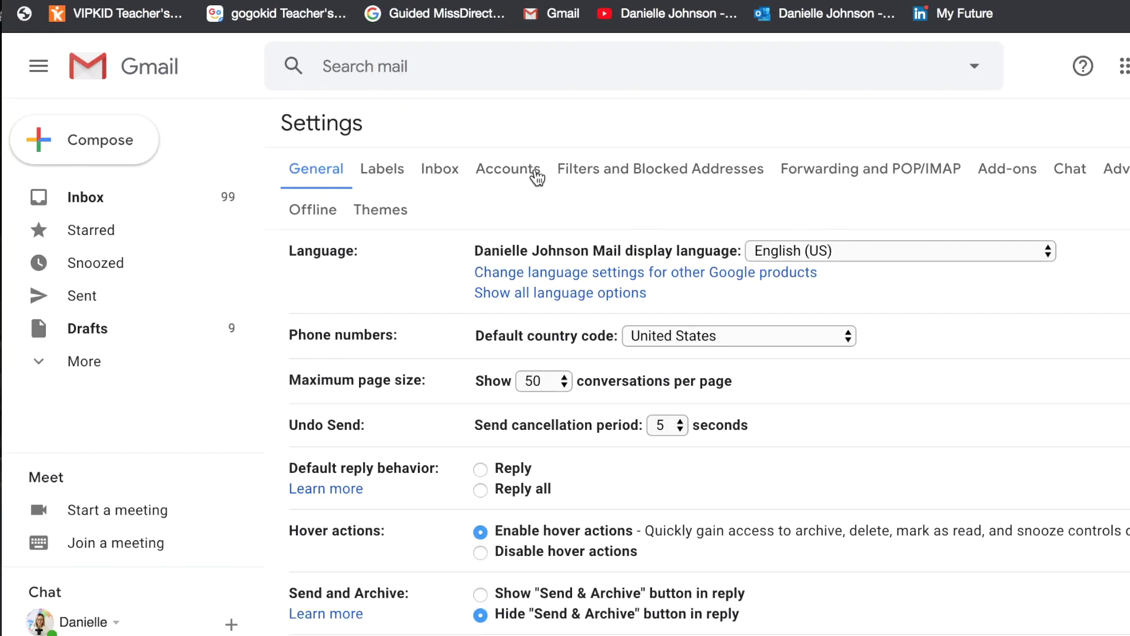
left_click(517, 165)
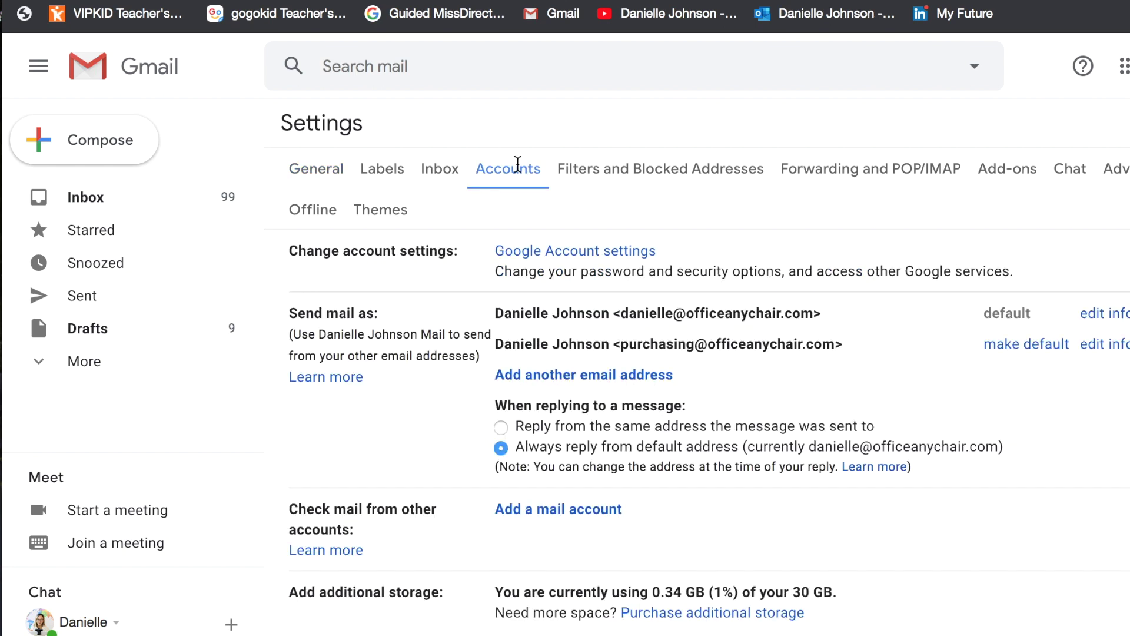
triple_click(332, 314)
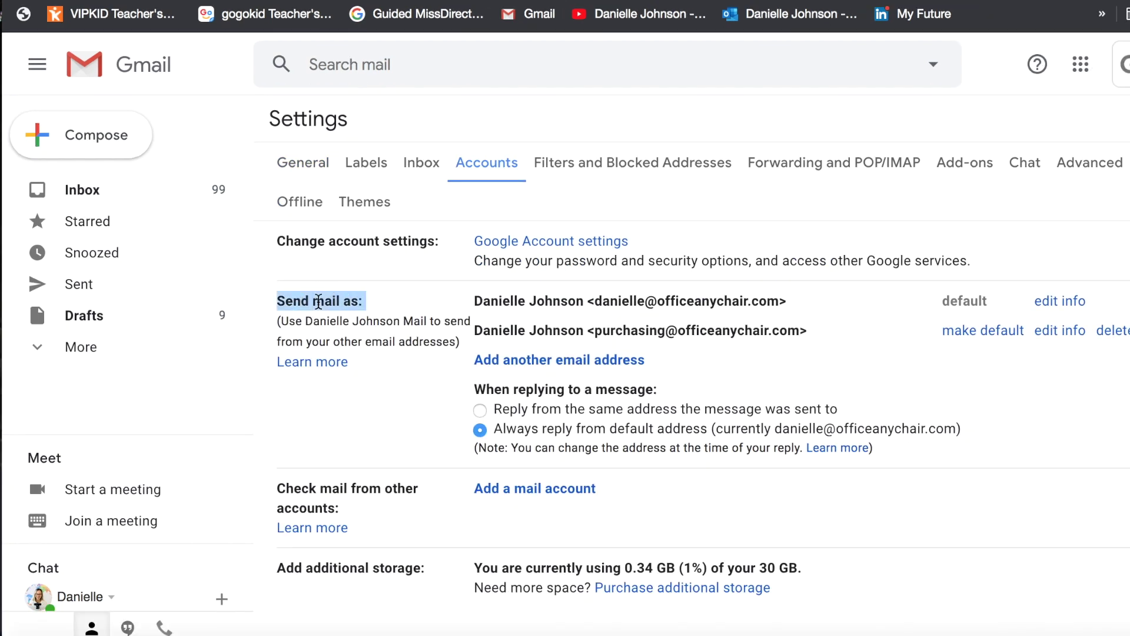
left_click(571, 363)
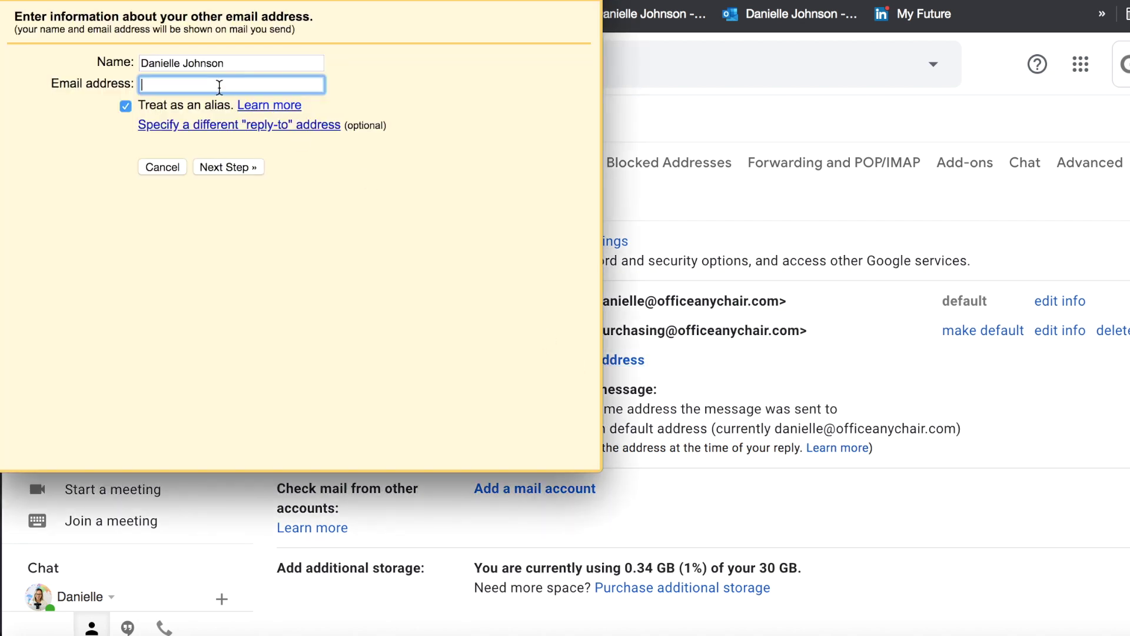
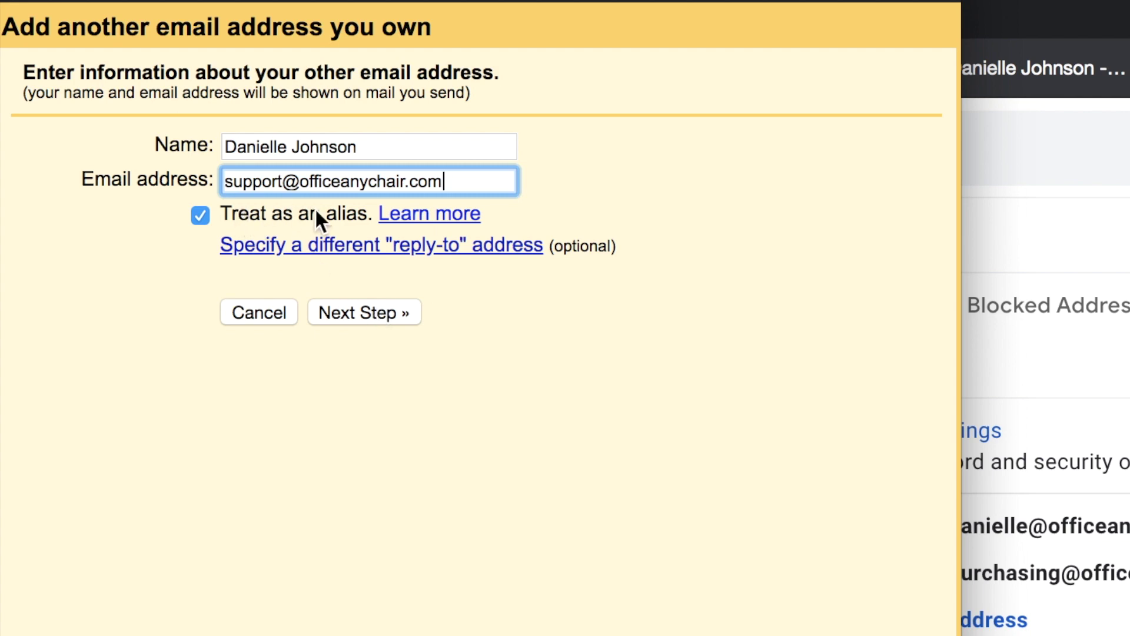
left_click(390, 311)
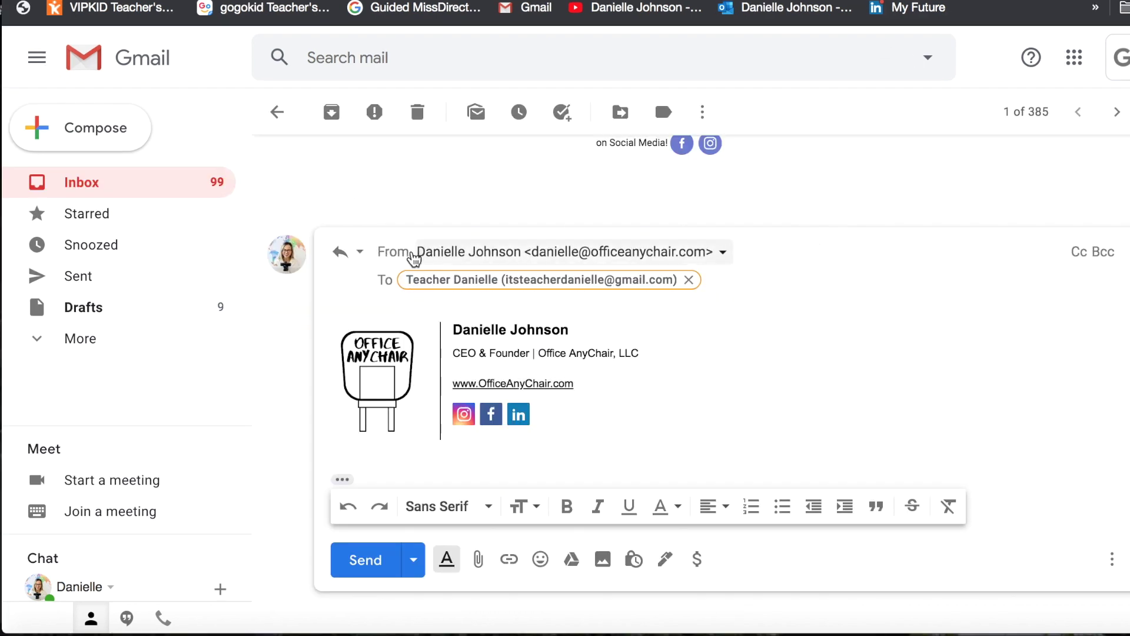
left_click(725, 256)
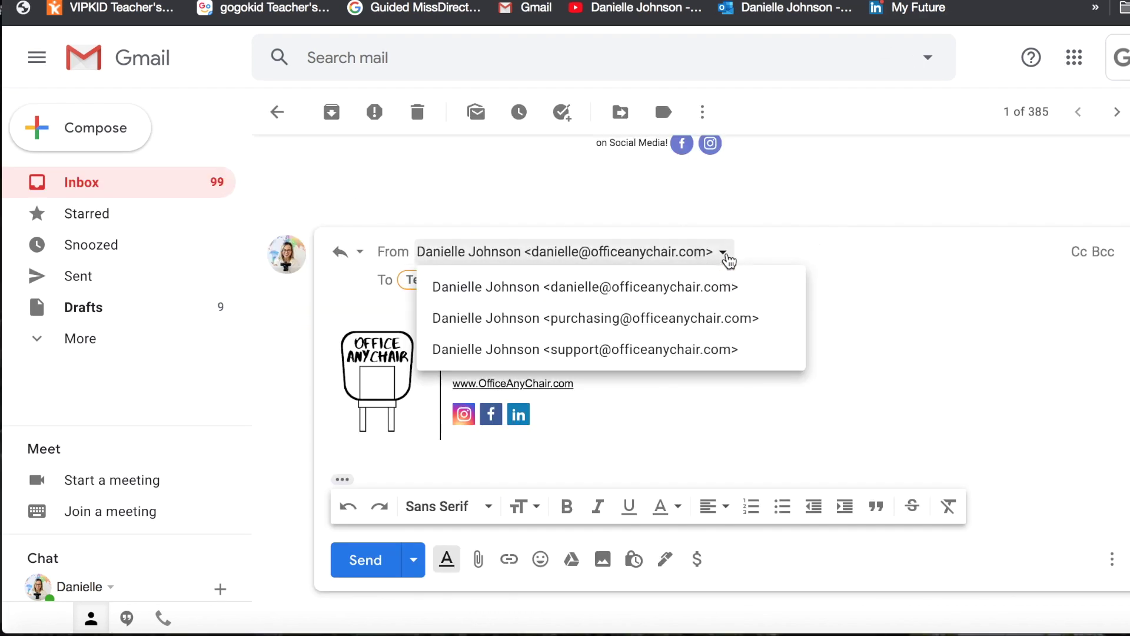
left_click(695, 349)
left_click(416, 367)
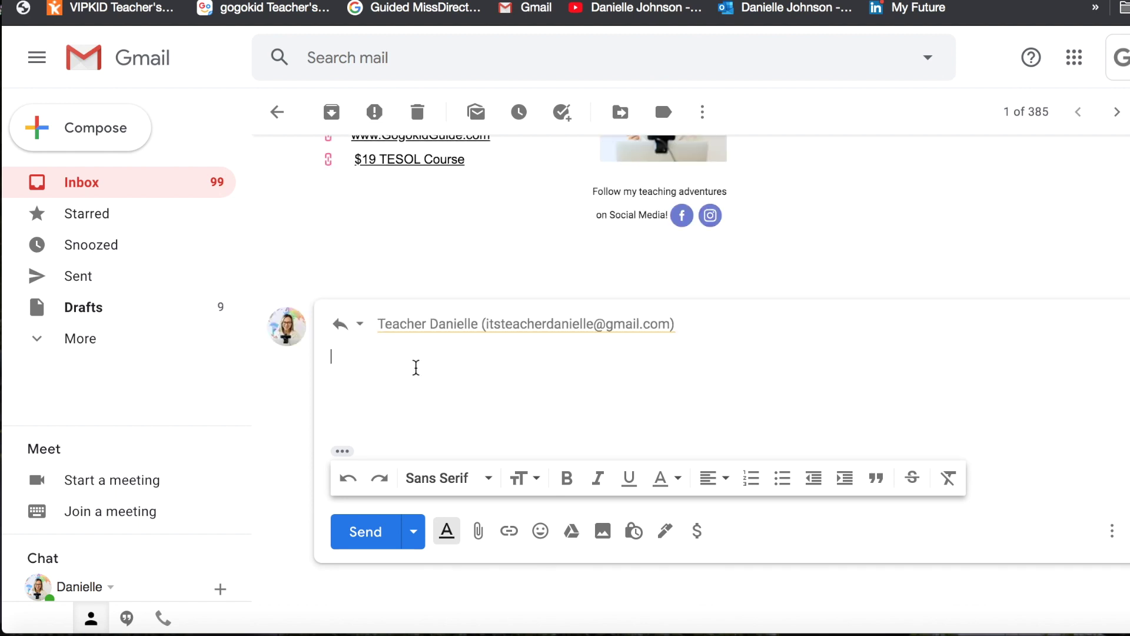
type("kdalkfeaklf")
key("BackSpace")
key("BackSpace")
key("BackSpace")
key("BackSpace")
key("BackSpace")
key("BackSpace")
key("BackSpace")
key("BackSpace")
type("Dear ")
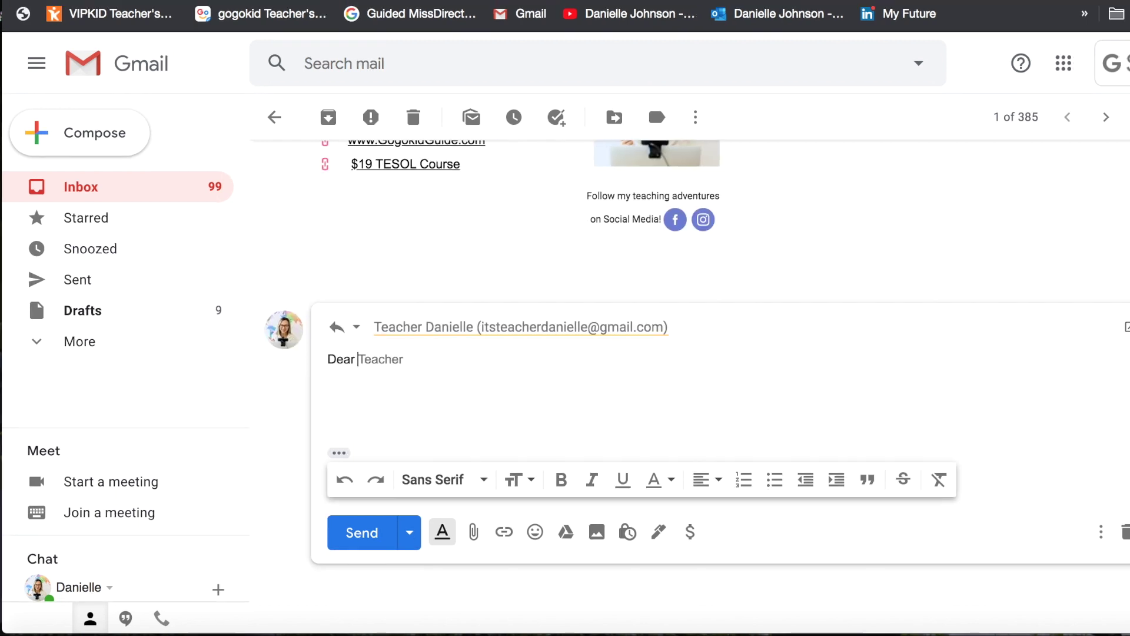
type("Self,  ")
type("blah blah blah,")
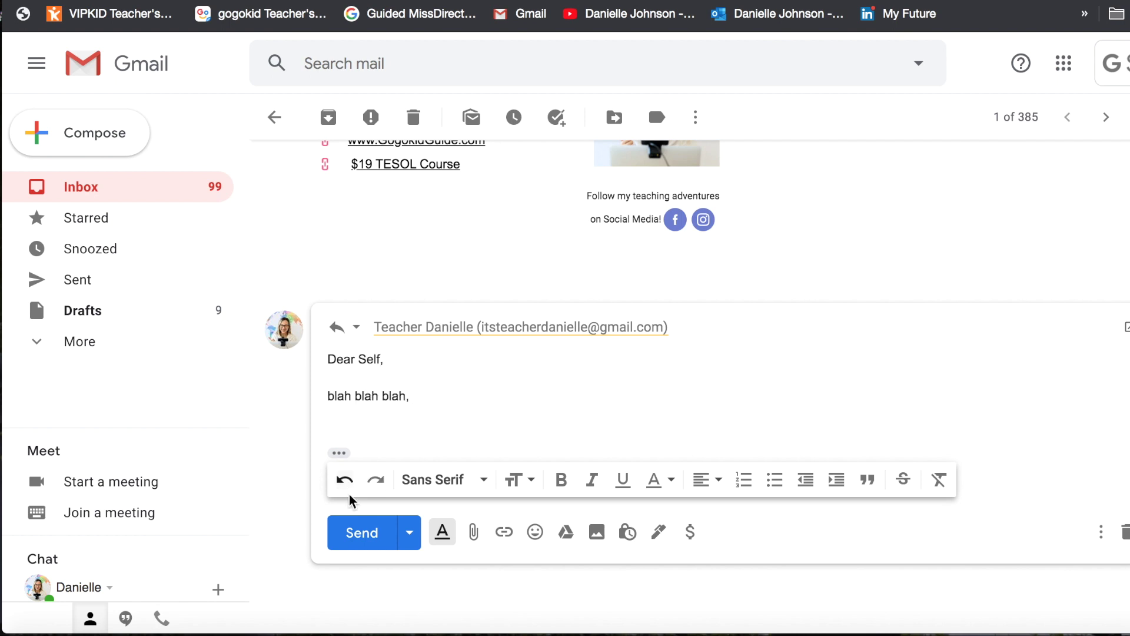
left_click(361, 533)
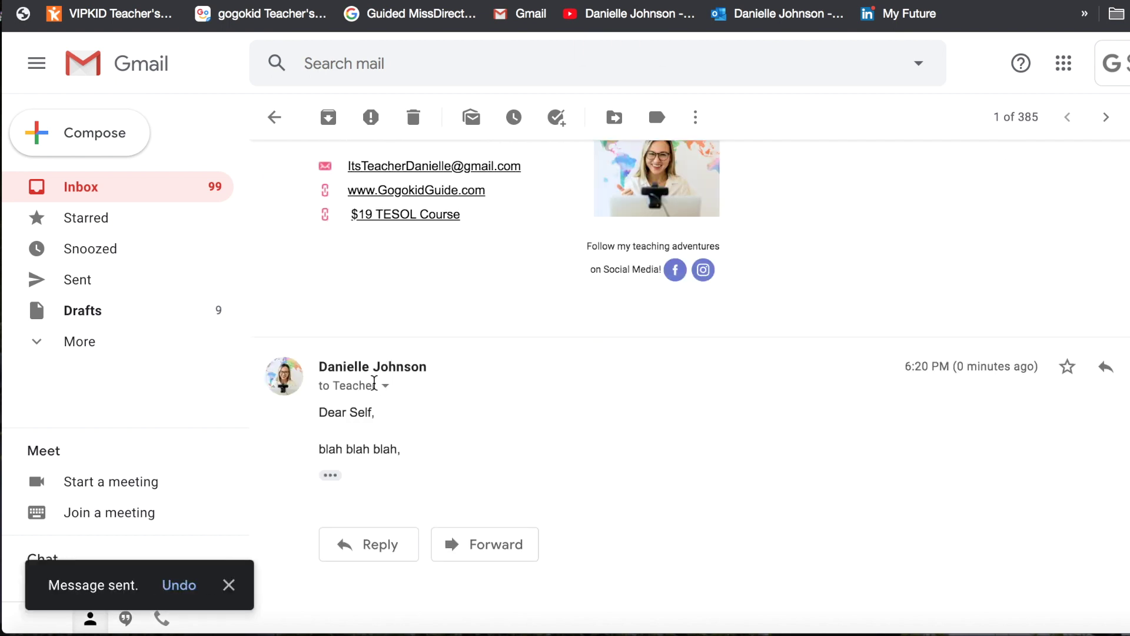
left_click(386, 385)
left_click_drag(589, 415, 757, 415)
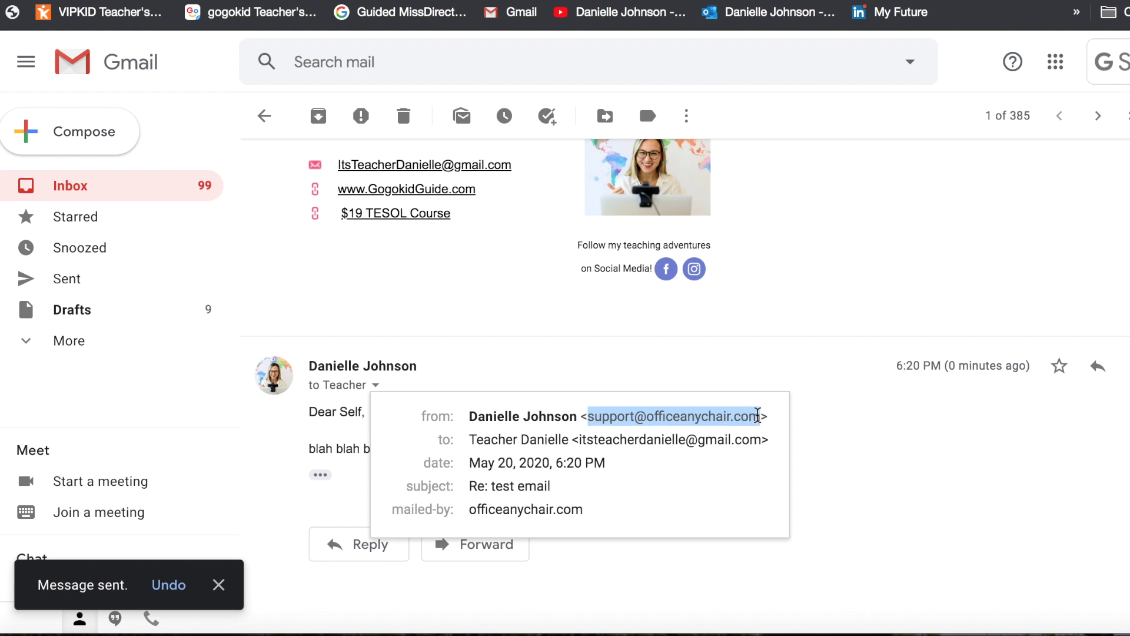
left_click_drag(469, 439, 759, 442)
left_click(847, 426)
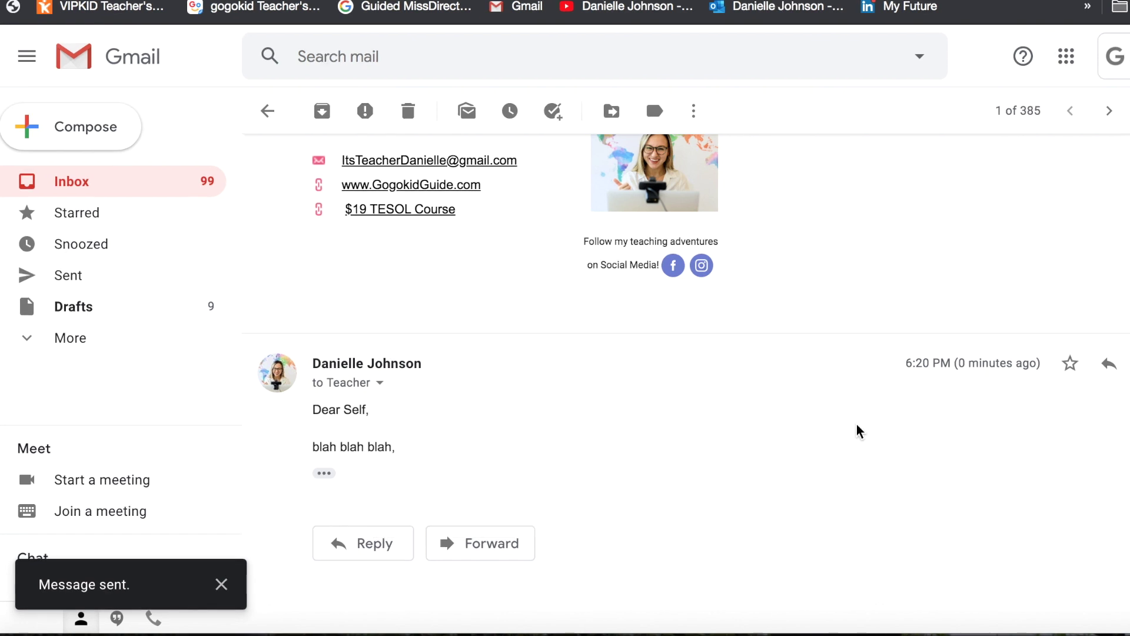